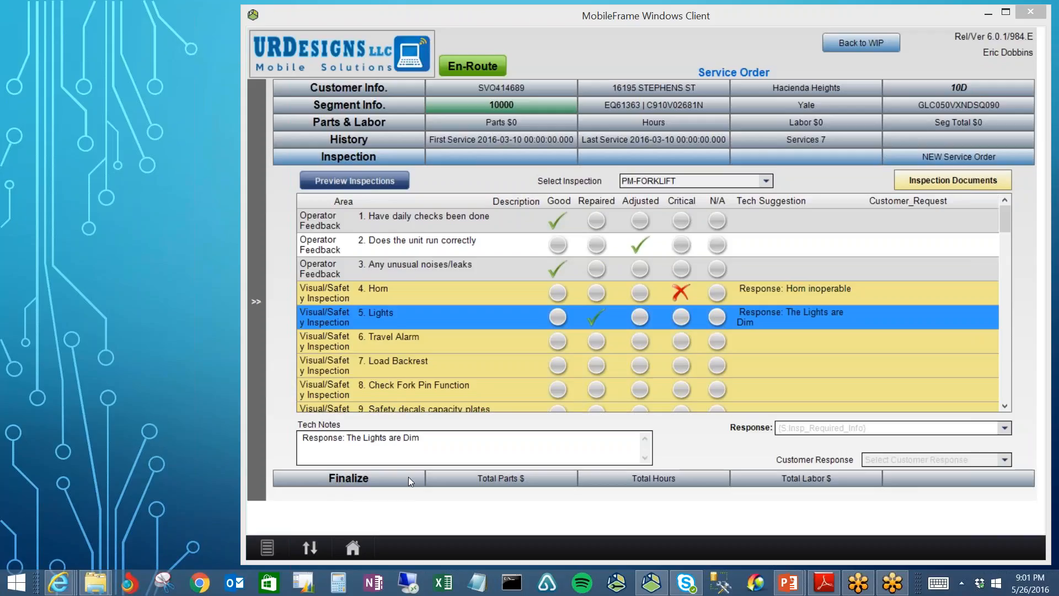
Step: Open the order's Finalize section and dismiss the Inspections update notice
click(345, 479)
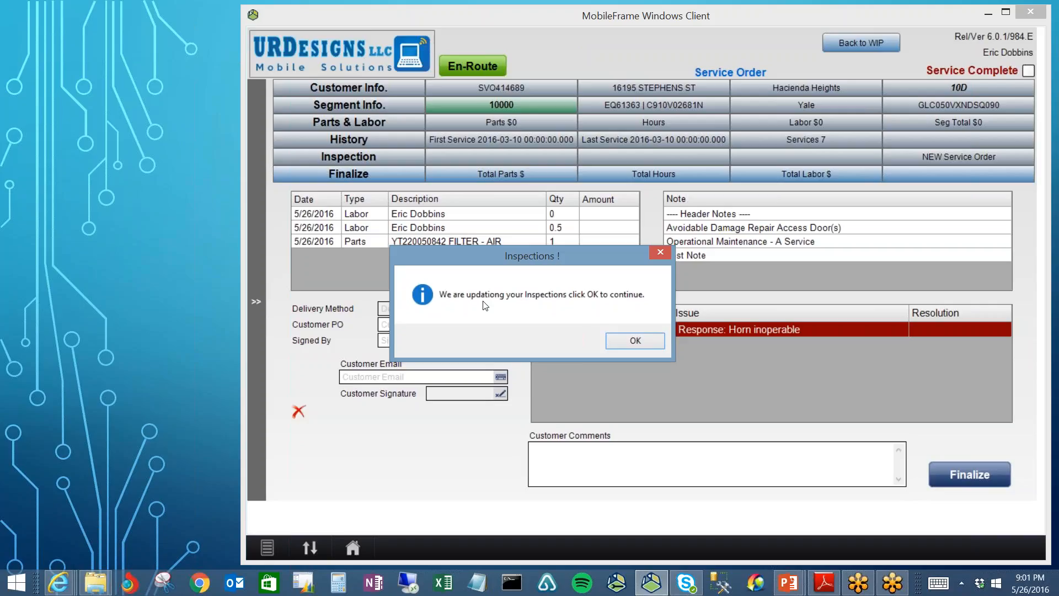
click(635, 341)
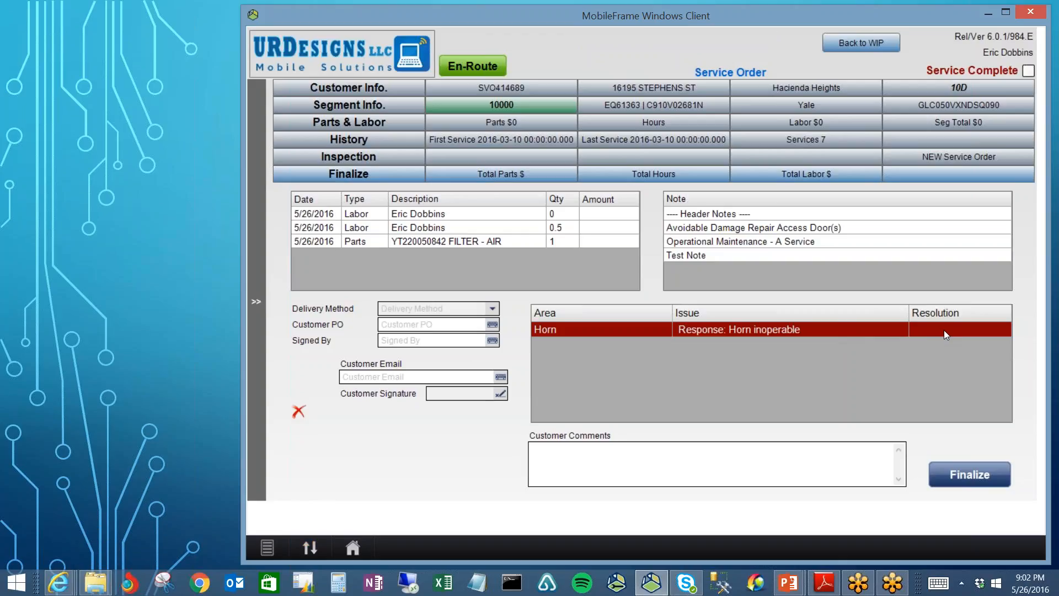
Step: Set the Horn inoperable issue's resolution to Authorize Work
click(992, 327)
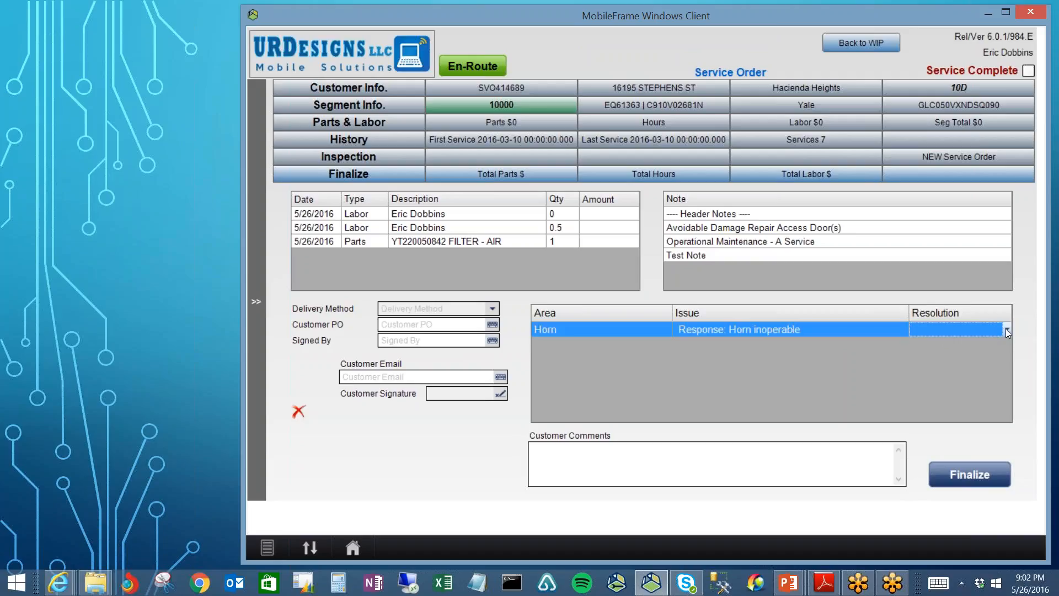
click(1005, 328)
click(1006, 329)
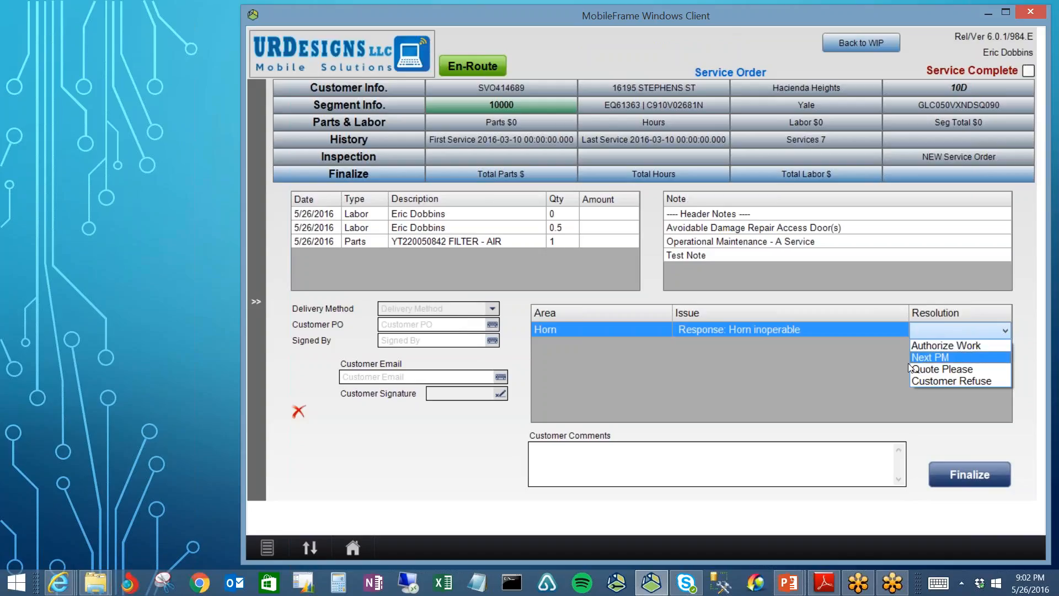
click(955, 345)
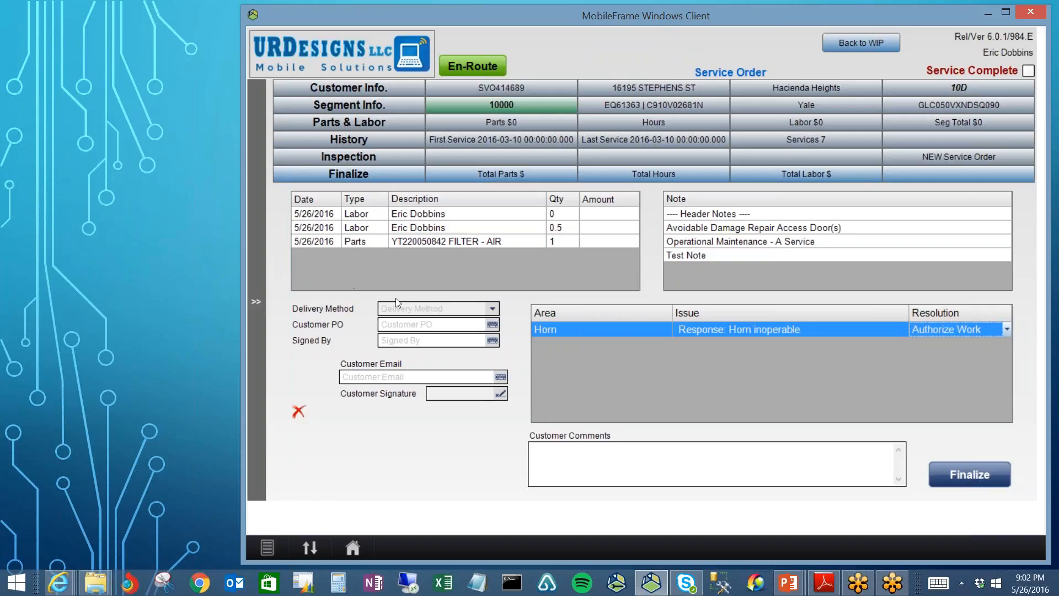
Step: Set Delivery Method to Email and enter 'PO # 1234' as the Customer PO
click(493, 307)
click(398, 331)
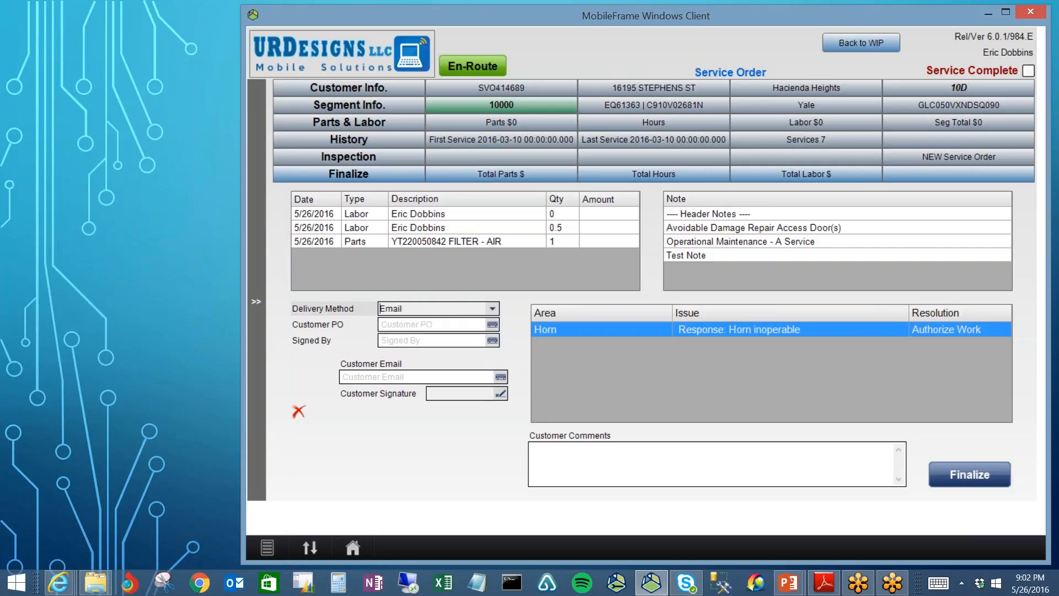
click(461, 324)
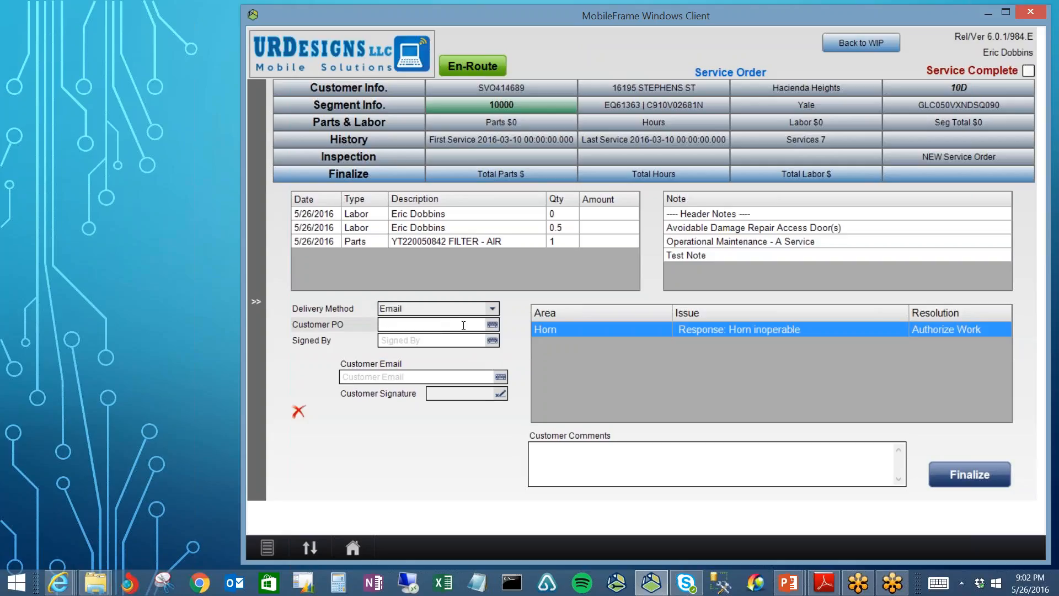
text(PO # 1234)
Step: Enter the signer's full name in Signed By, fixing a typo, and fill in the customer's e-mail
click(435, 340)
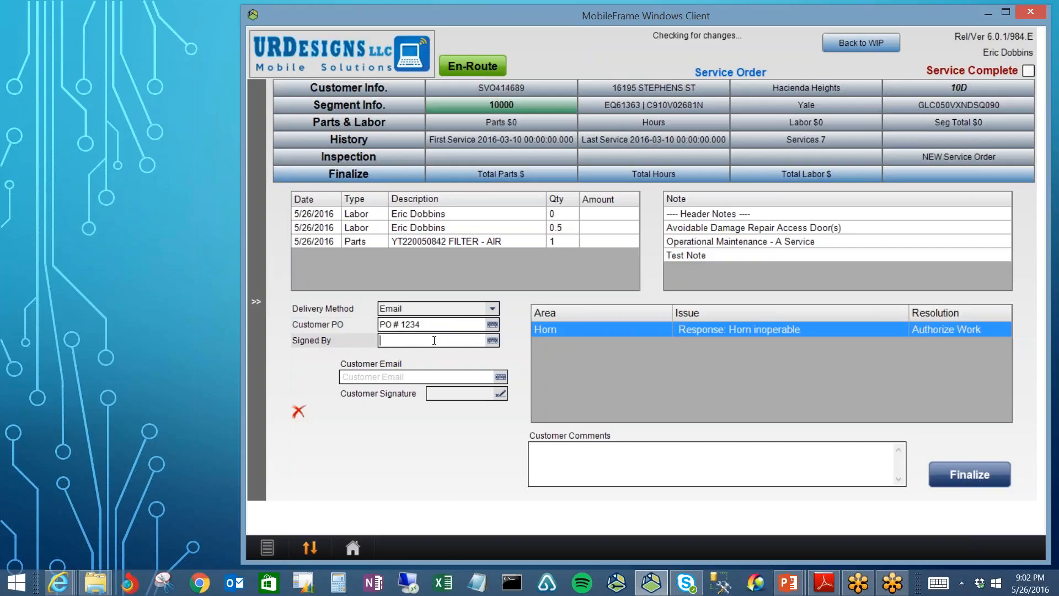
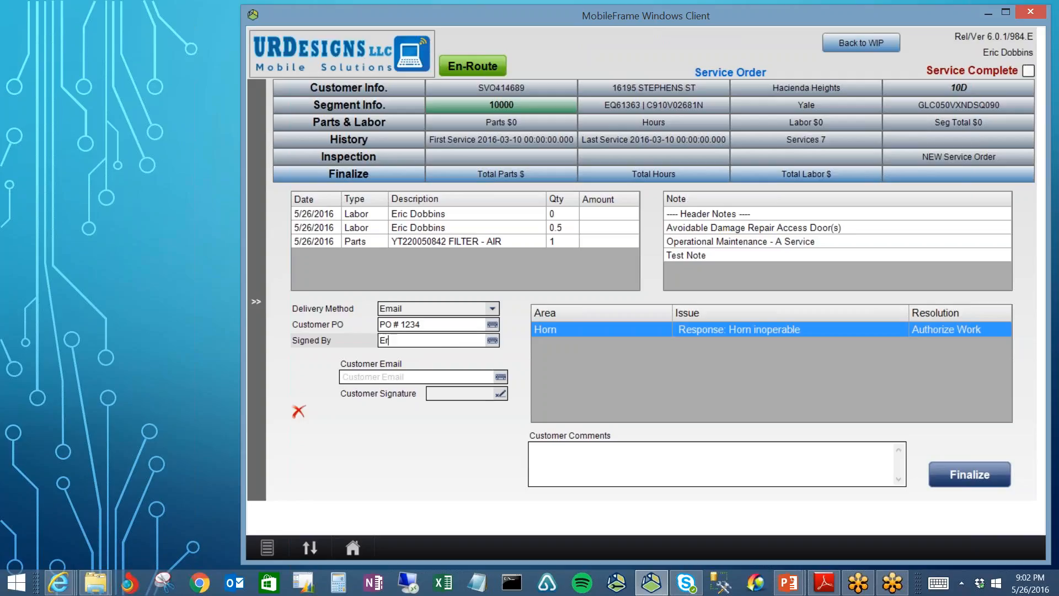
key(Left)
key(Left)
key(Left)
key(Left)
key(Left)
key(Left)
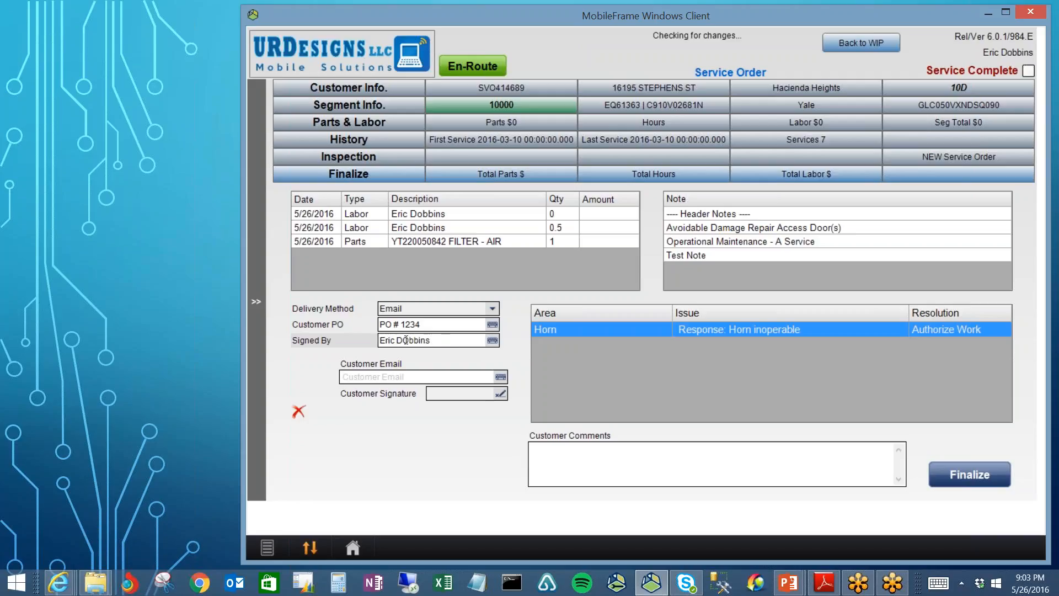
text(o)
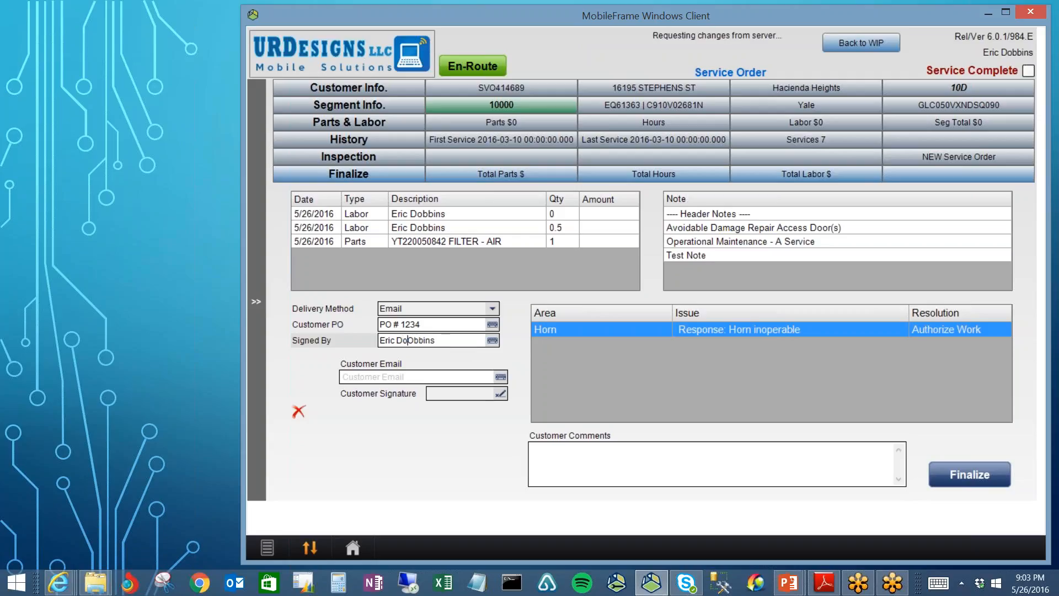
key(Delete)
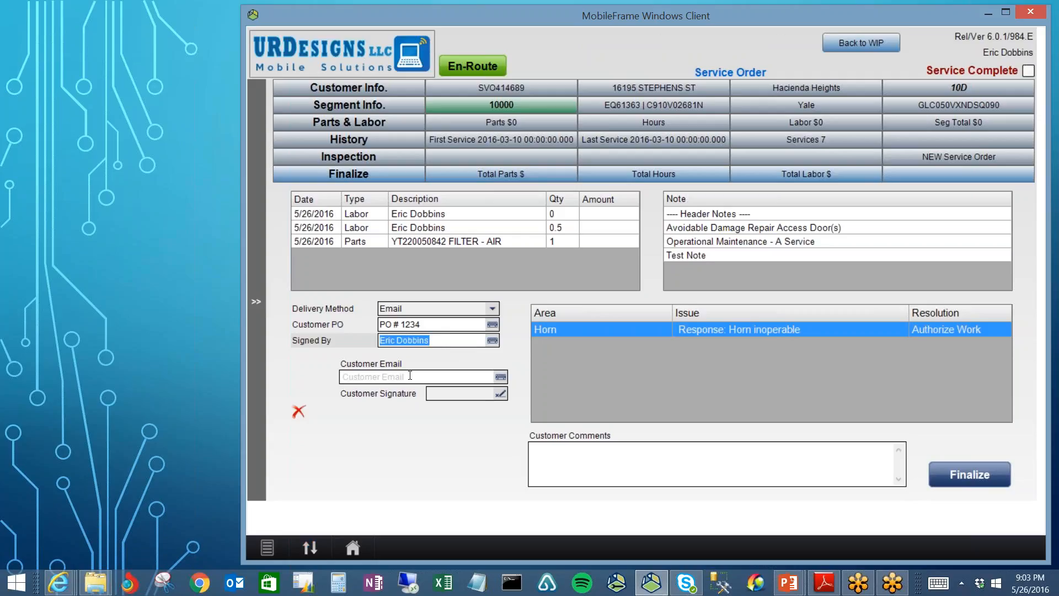
click(437, 376)
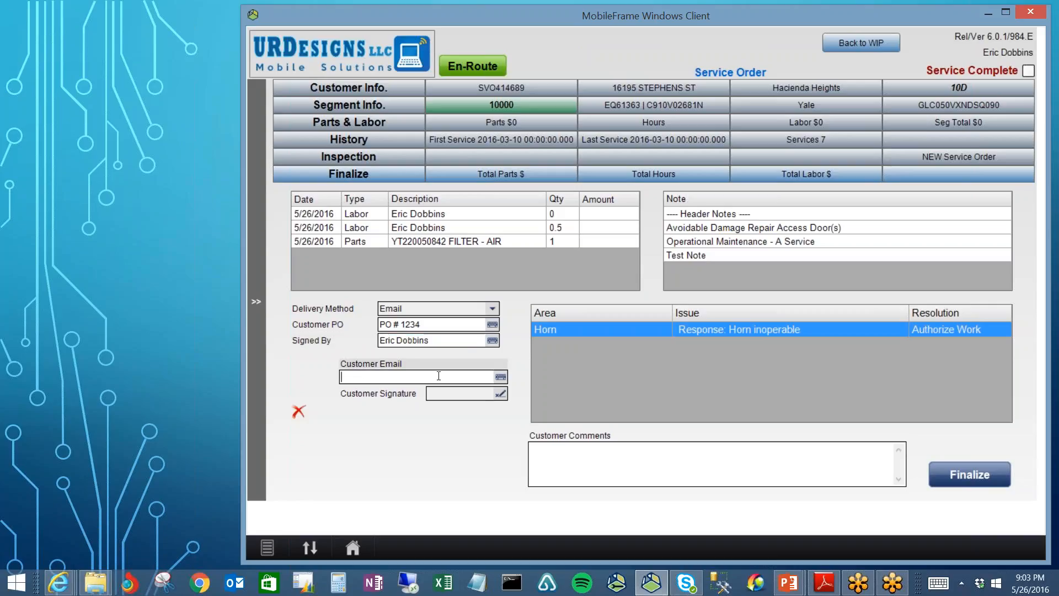
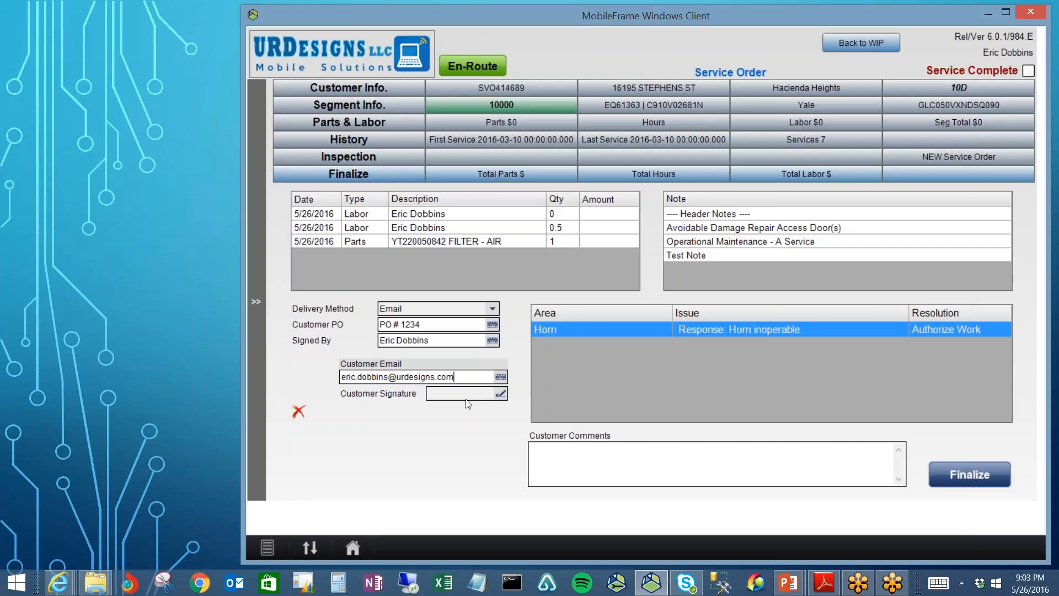
Step: Commit the e-mail, tick Service Complete, and return to the Service Orders (WIP) list
click(546, 457)
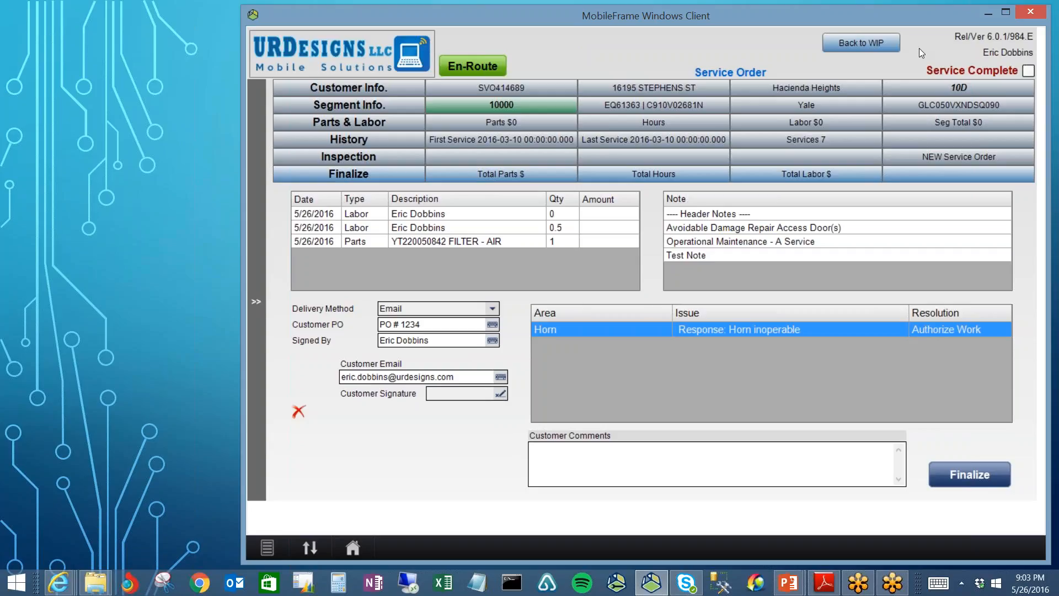
click(1029, 70)
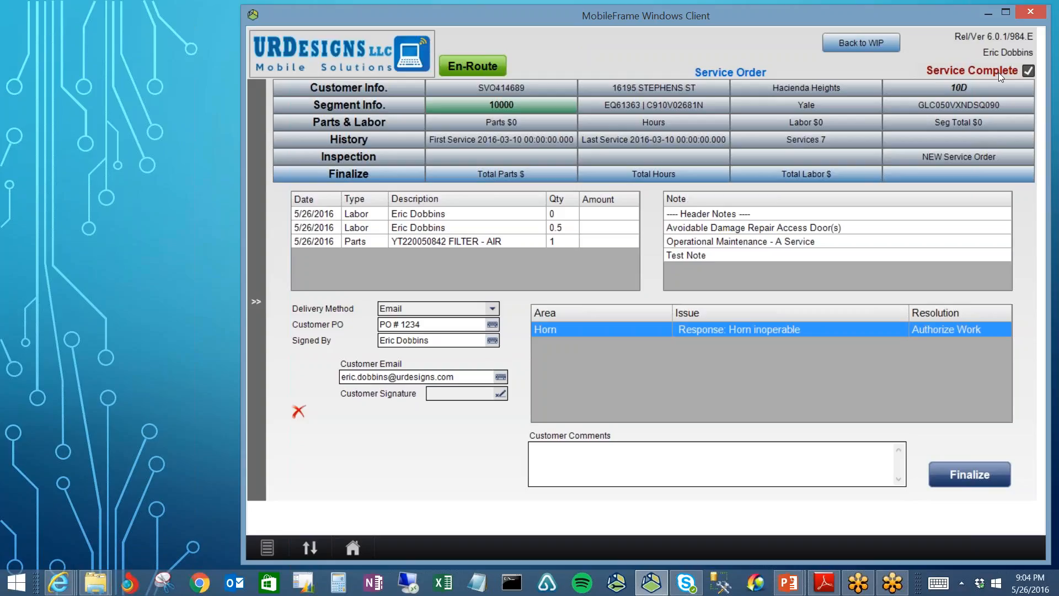
click(871, 45)
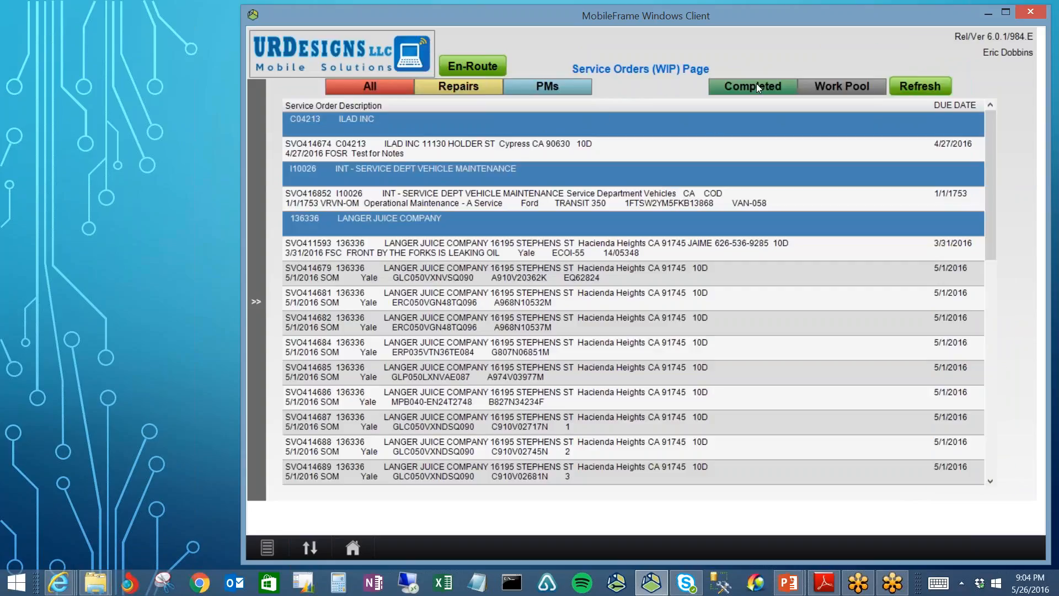
Step: Filter to Completed orders and open the Langer Juice Company order dated 4/18/2016
click(758, 91)
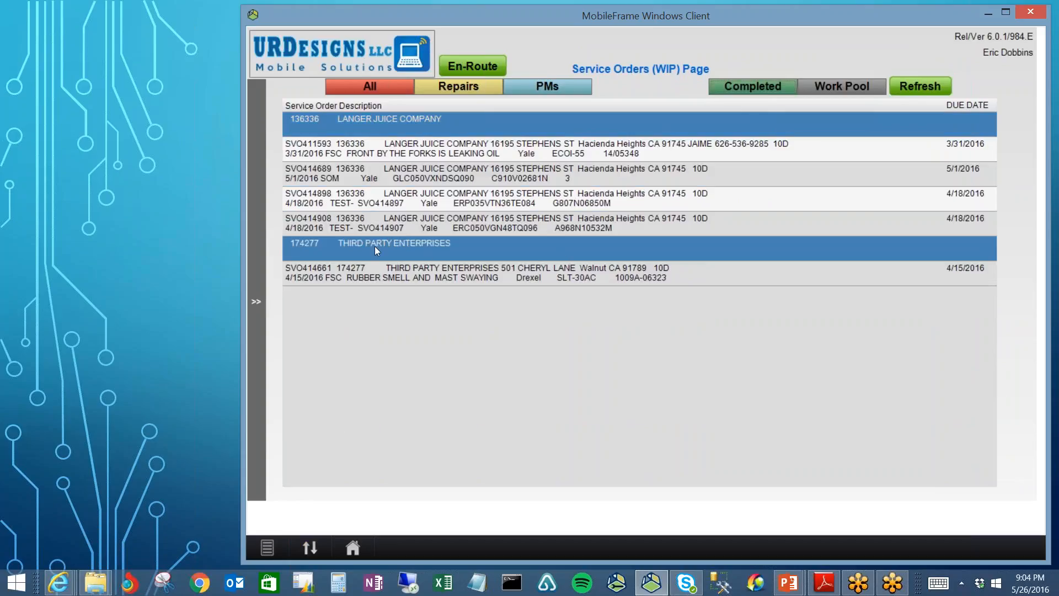
click(449, 199)
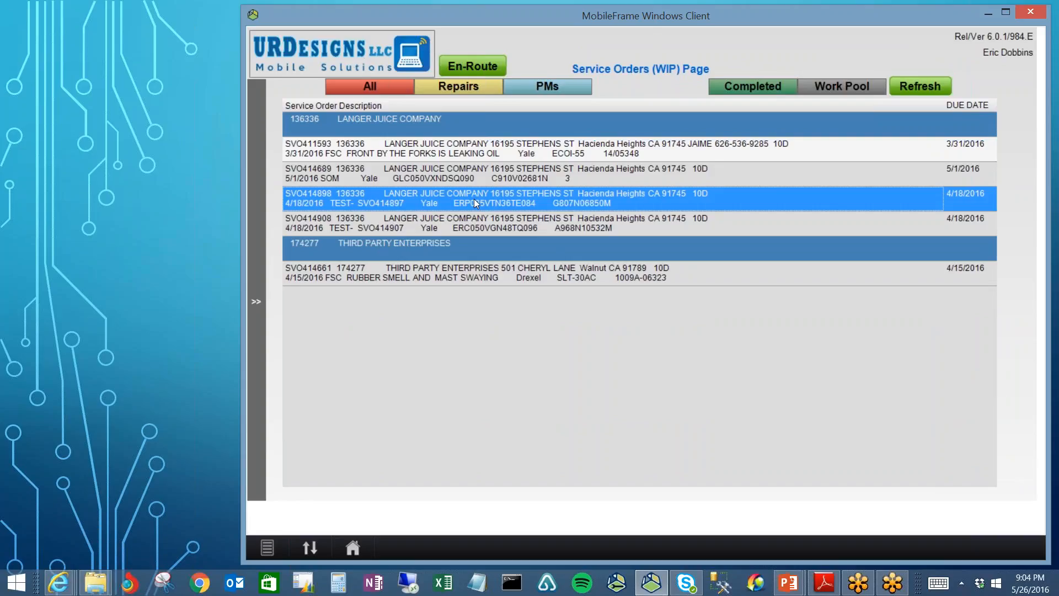
click(474, 202)
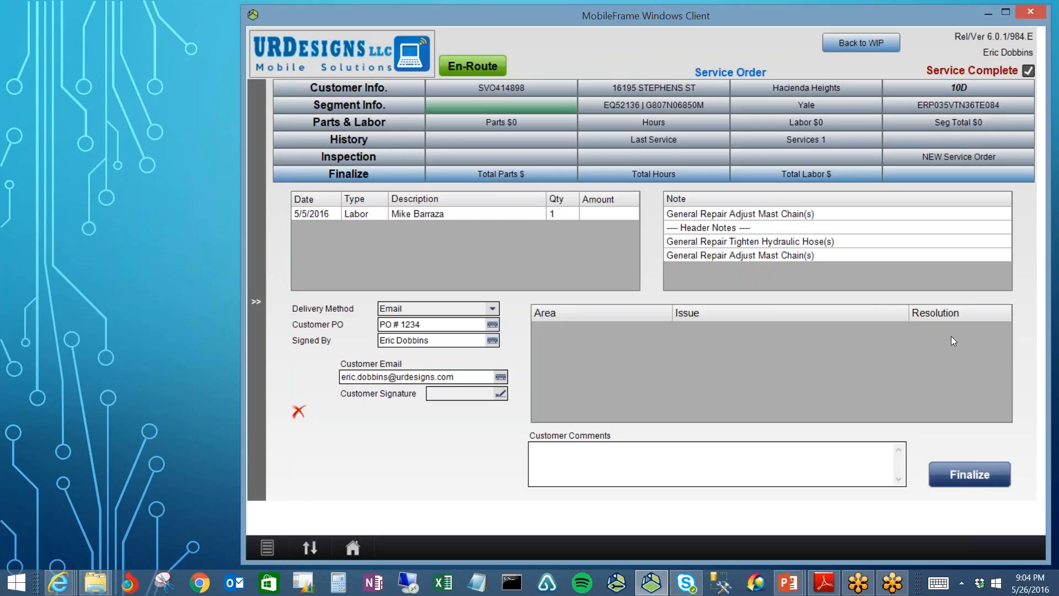
Step: Capture the customer's signature on the pad, accept it, and finalize the order
click(501, 394)
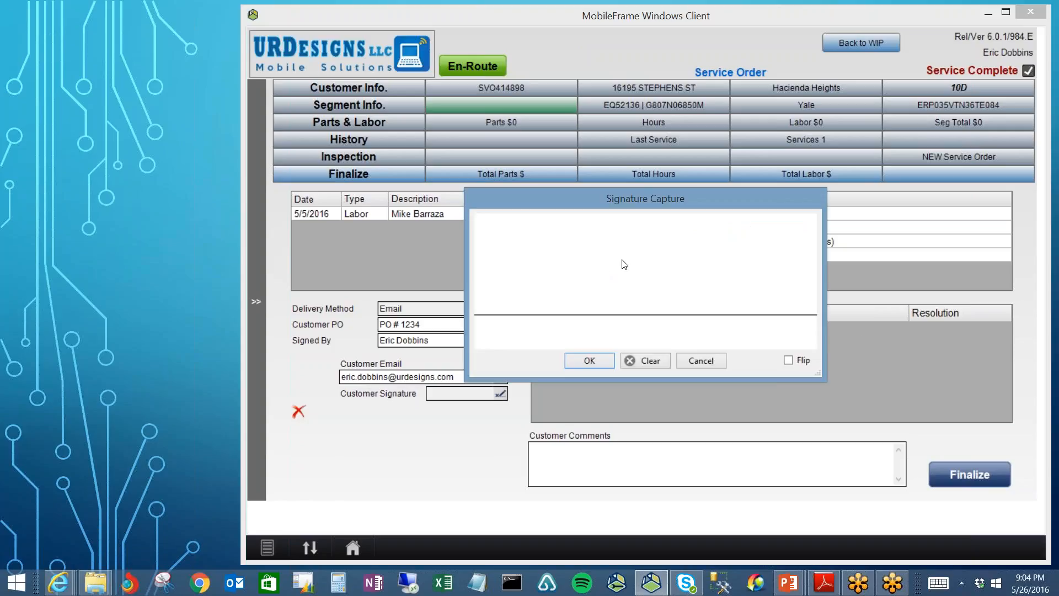
drag(622, 235, 622, 260)
mouse_move(391, 227)
mouse_down()
mouse_move(721, 291)
mouse_move(645, 271)
mouse_move(697, 269)
mouse_up()
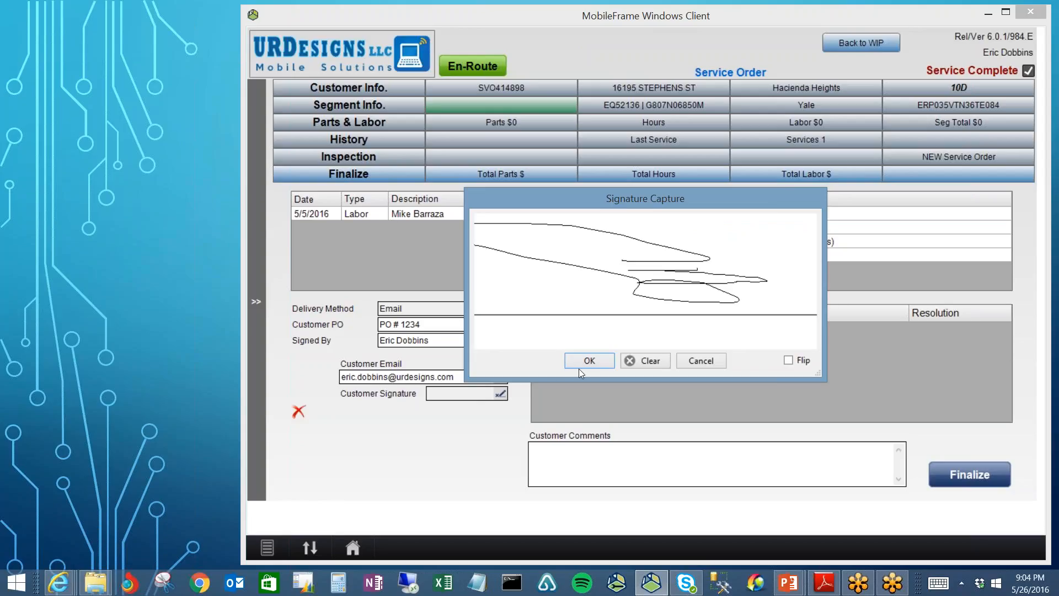
click(592, 361)
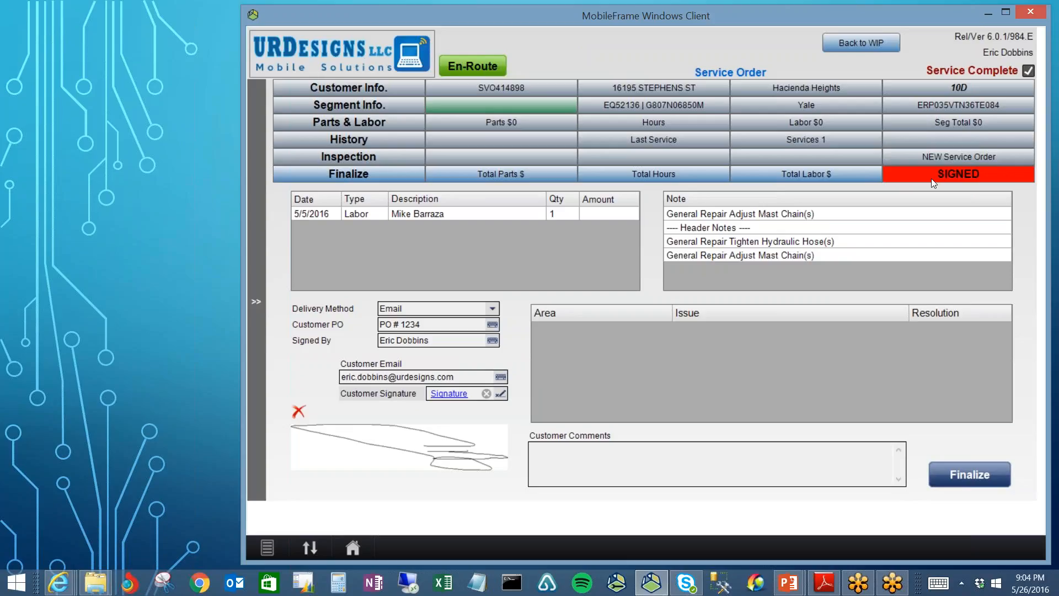
click(970, 476)
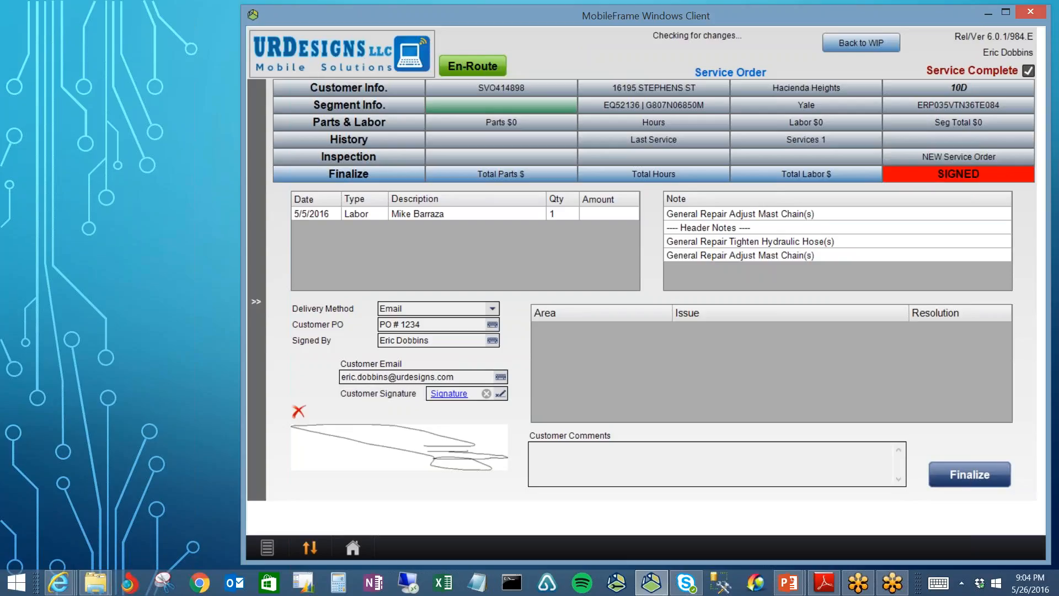